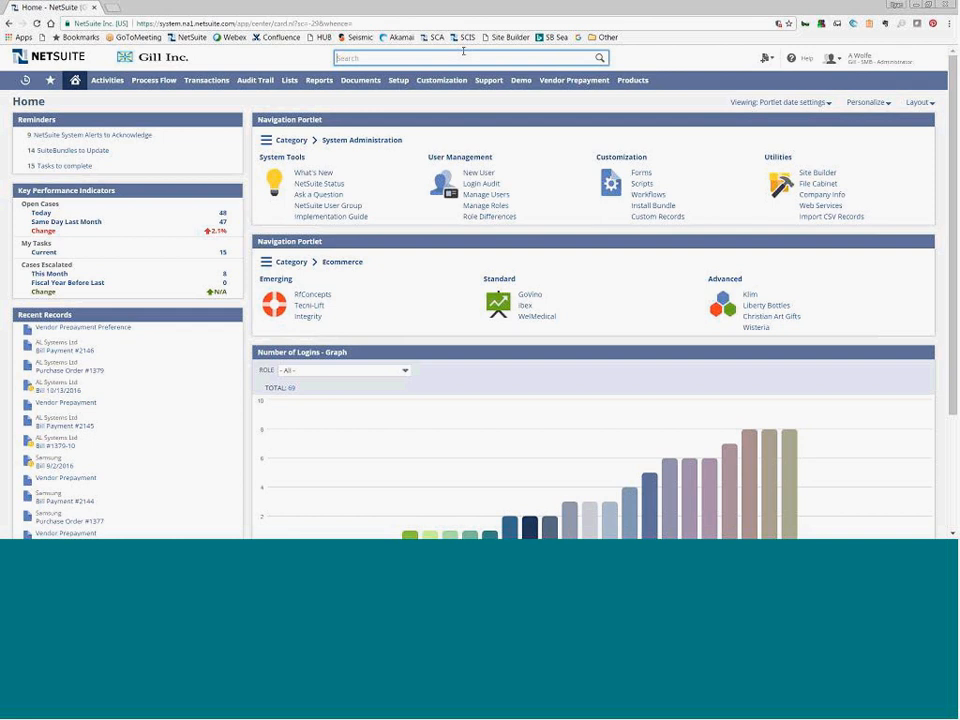
- Find the Vendor Prepayment Preferences search and open its global preference record for editing
text(ment pre)
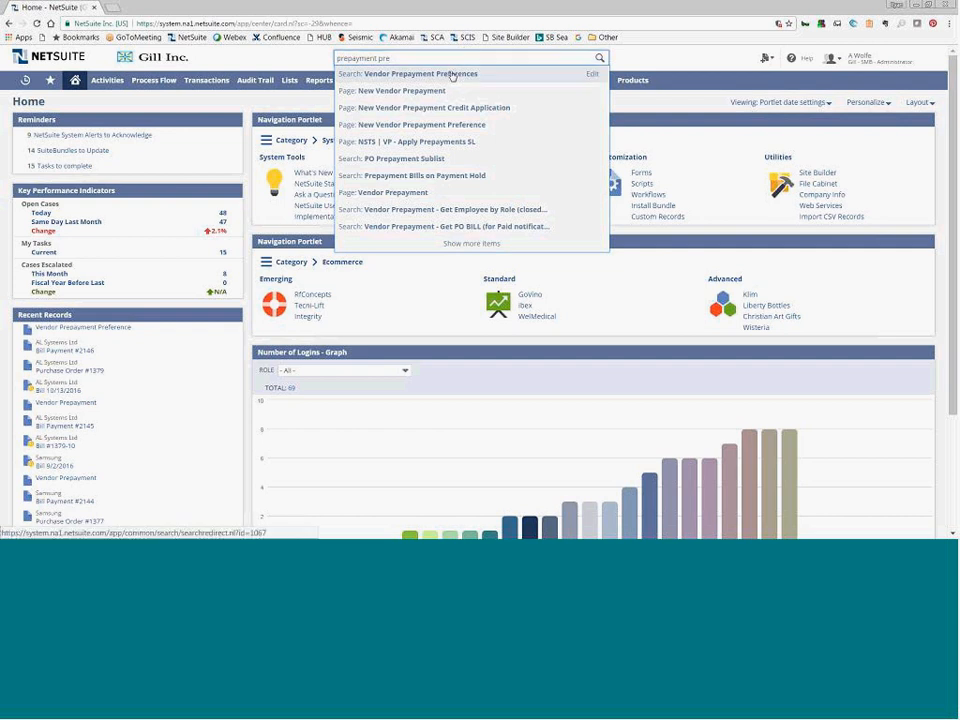
click(452, 76)
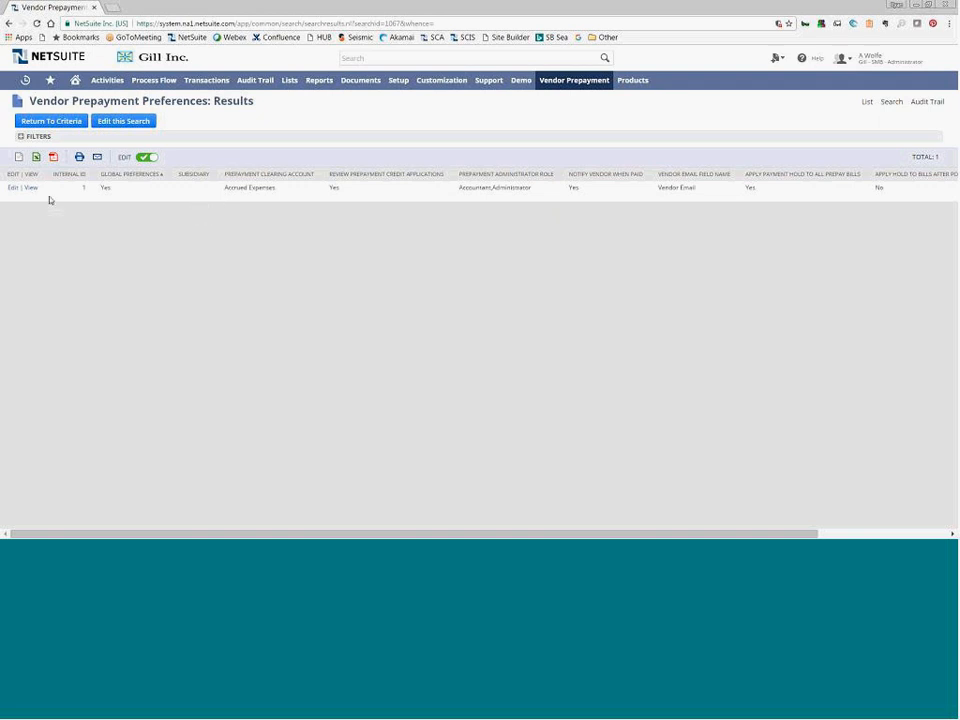
click(14, 188)
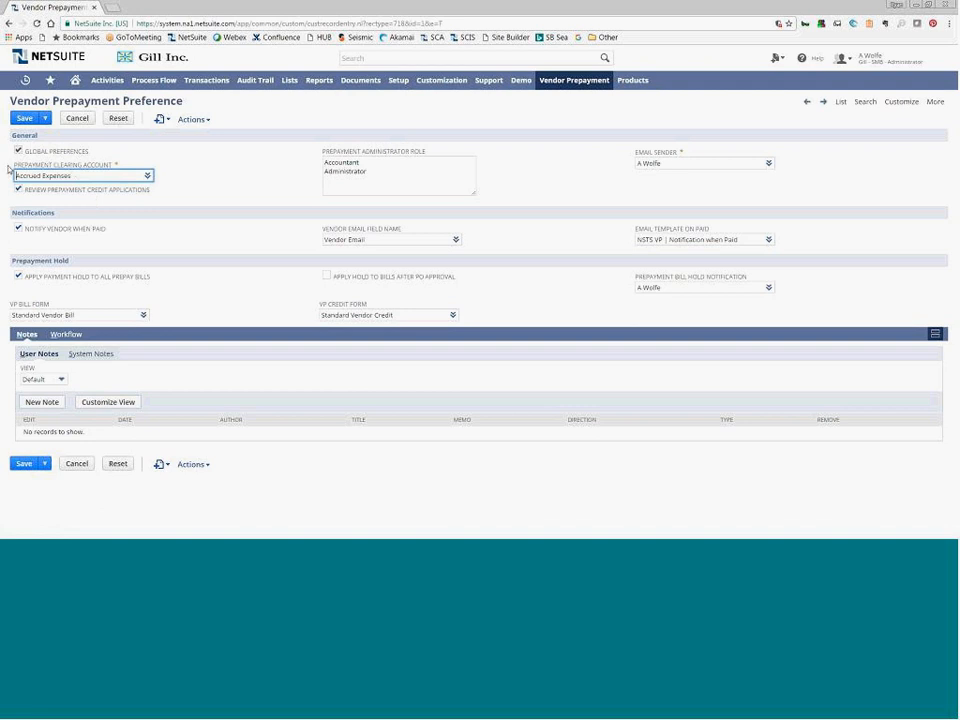
key(ctrl+2)
mouse_move(11, 157)
mouse_down()
mouse_move(67, 184)
mouse_move(147, 172)
mouse_move(157, 184)
mouse_up()
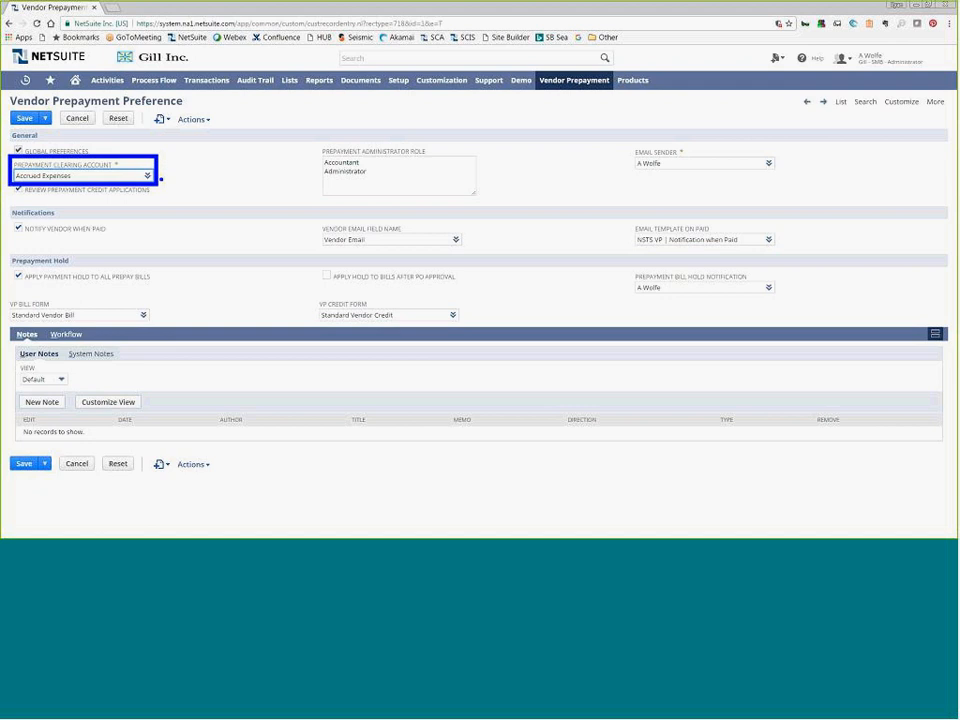
key(Escape)
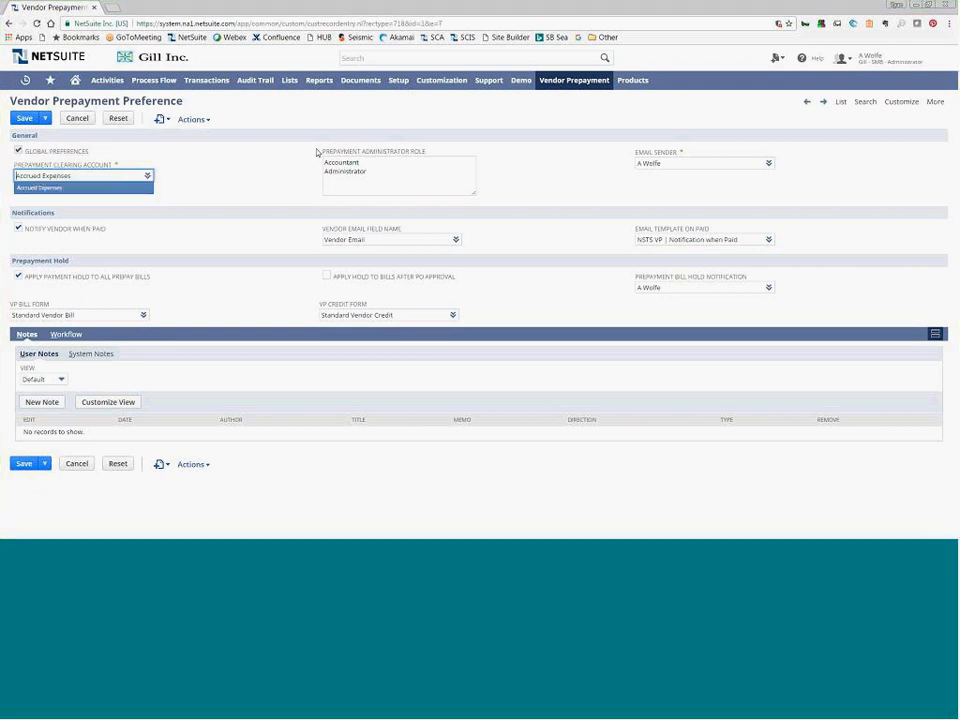
key(ctrl+2)
mouse_move(317, 148)
mouse_down()
mouse_move(469, 184)
mouse_move(484, 199)
mouse_up()
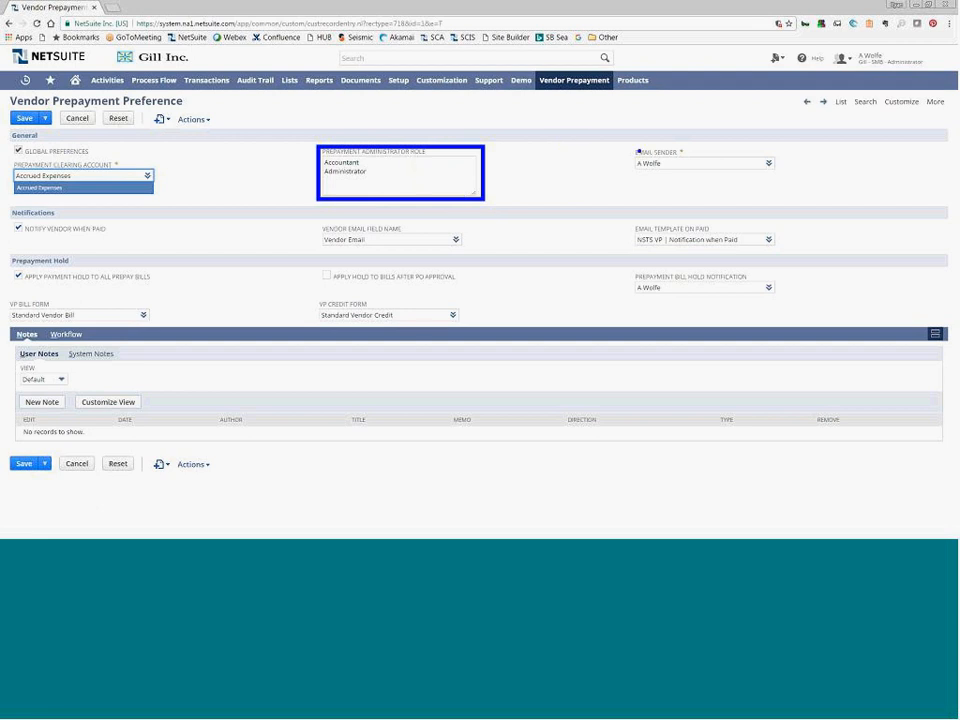
key(Escape)
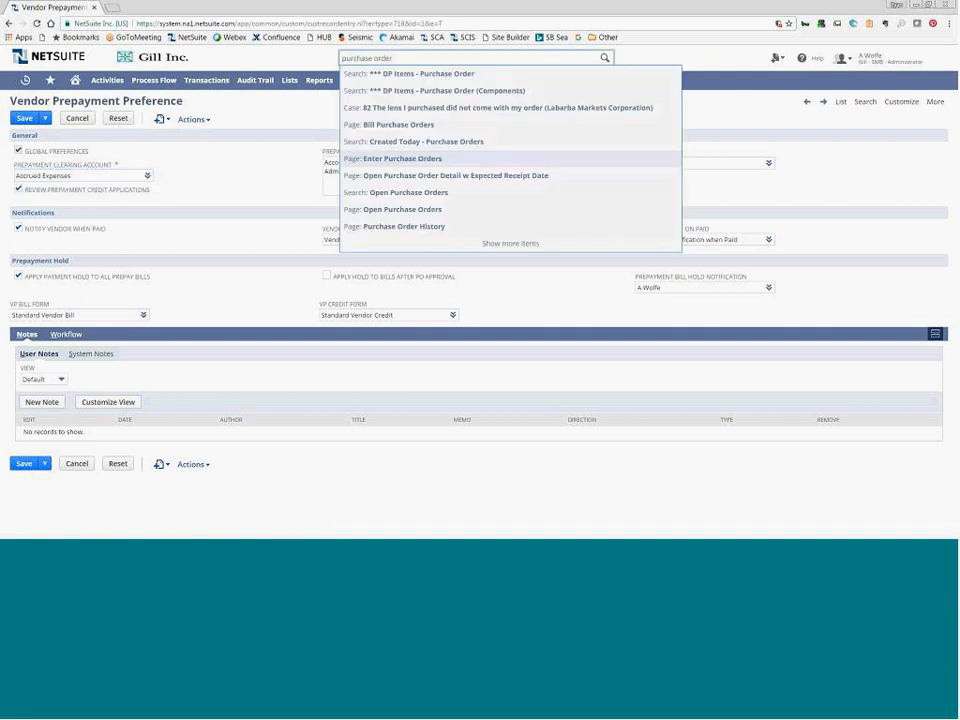
- Start a new purchase order from the Enter Purchase Orders page with AL Systems Ltd as the vendor
double_click(410, 57)
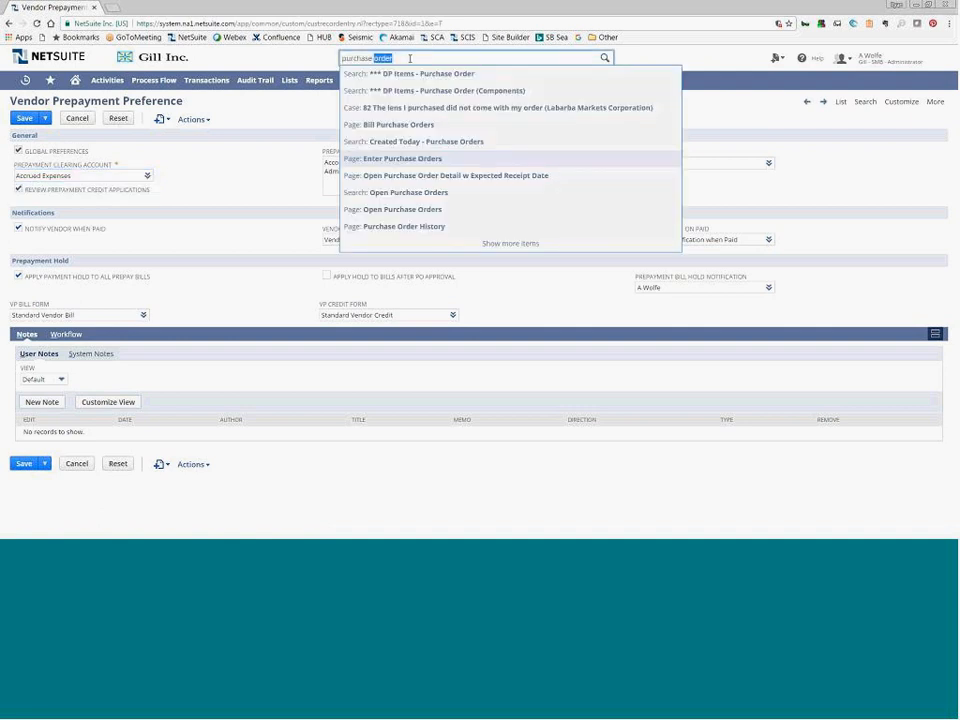
click(410, 57)
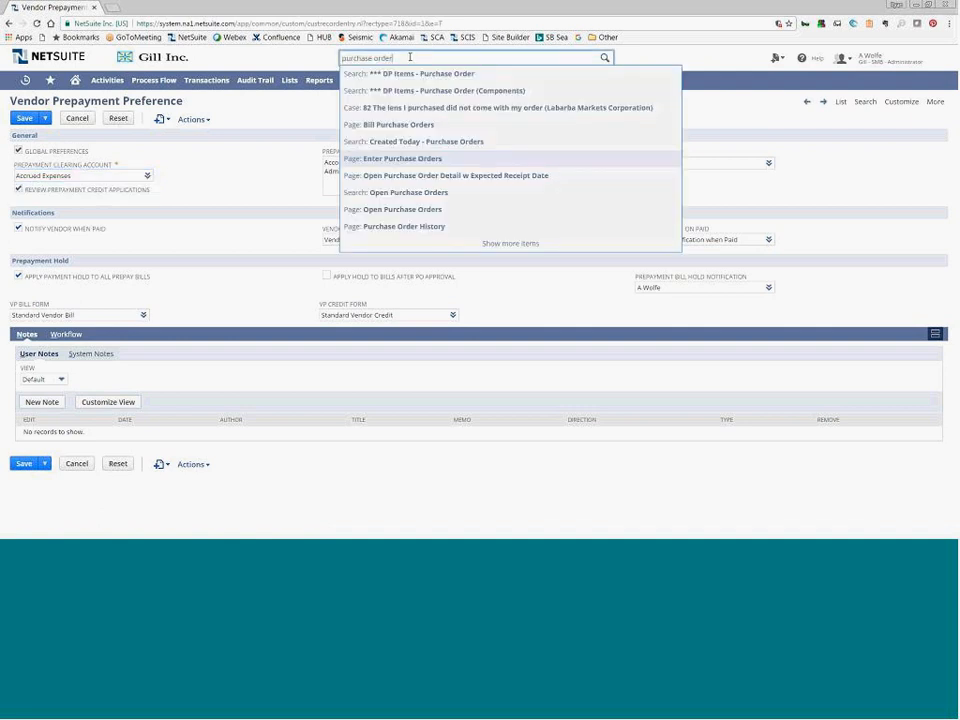
click(414, 162)
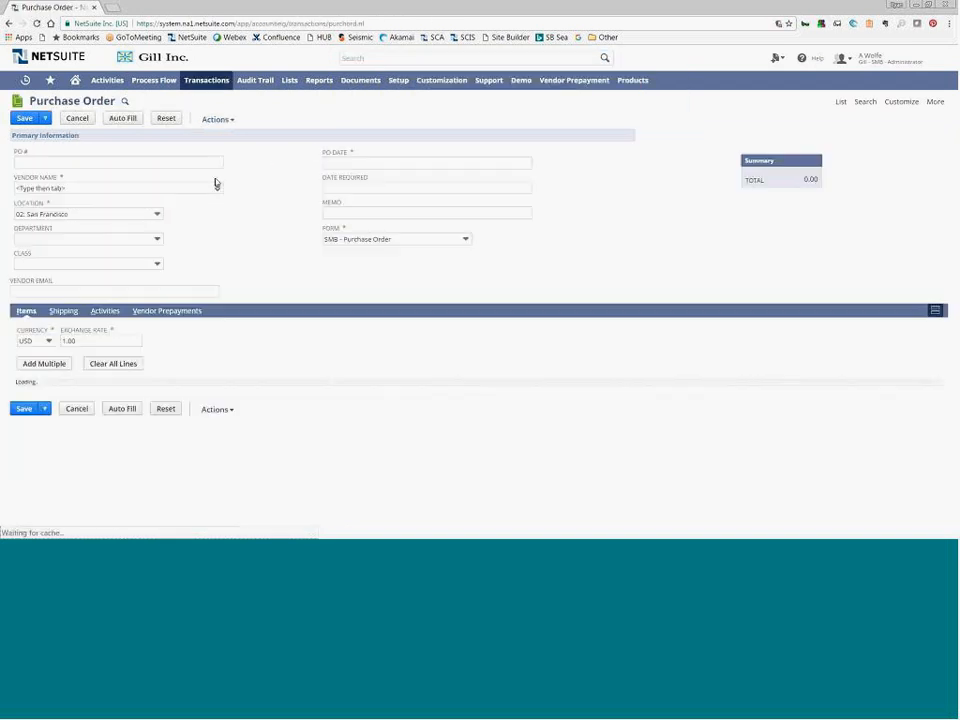
click(134, 189)
text(A)
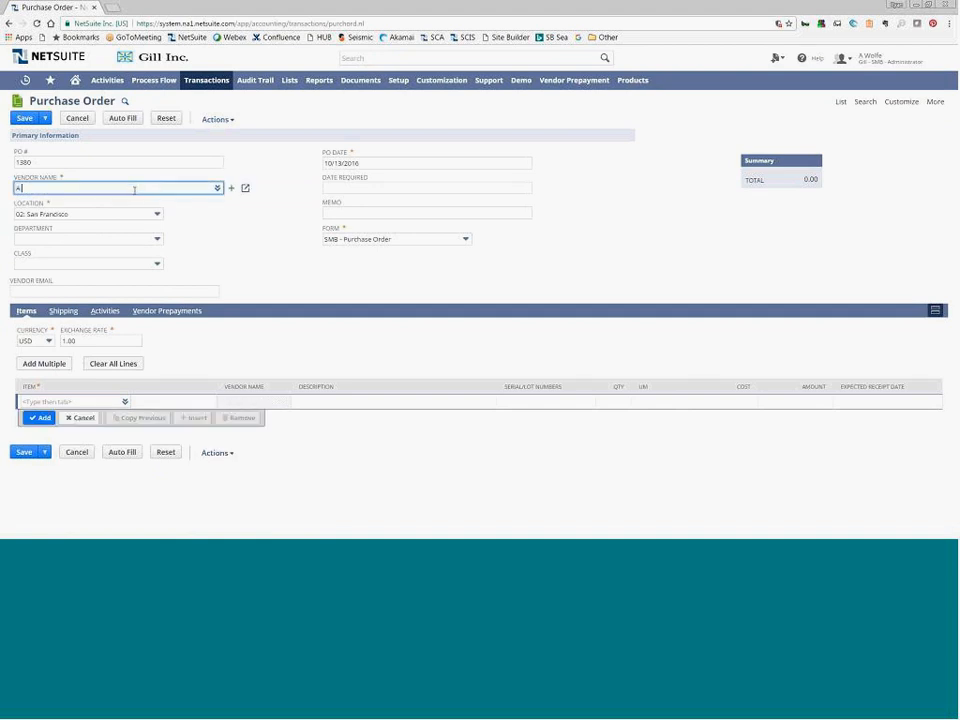
text(l)
key(BackSpace)
text(L)
key(Tab)
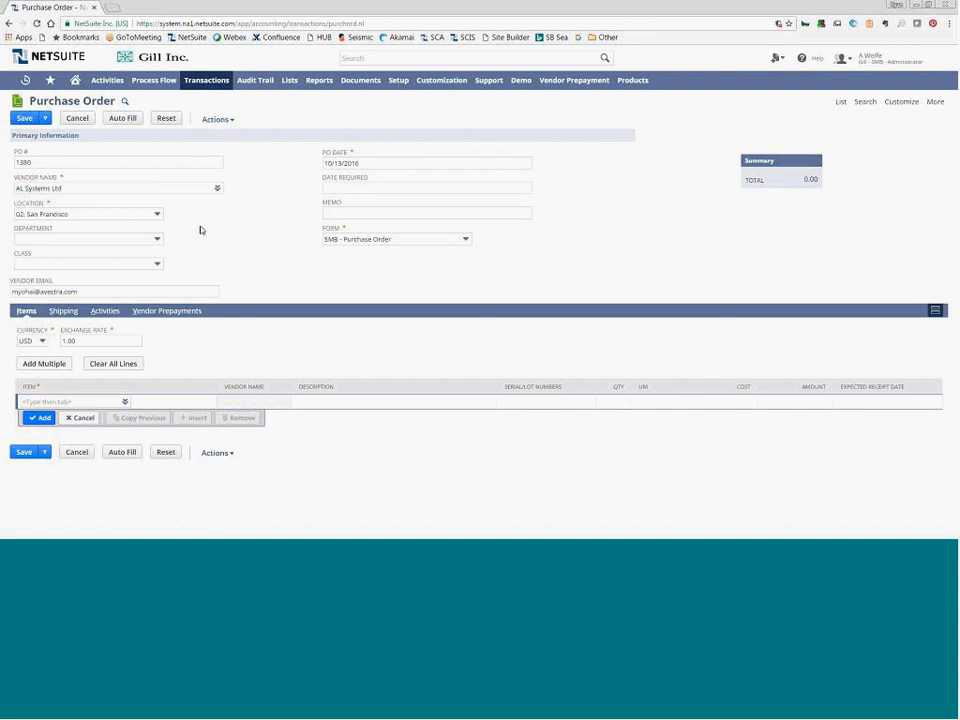
- Add one Lodge Jacket-B-L item line to the purchase order and save it
click(89, 400)
text(lodge)
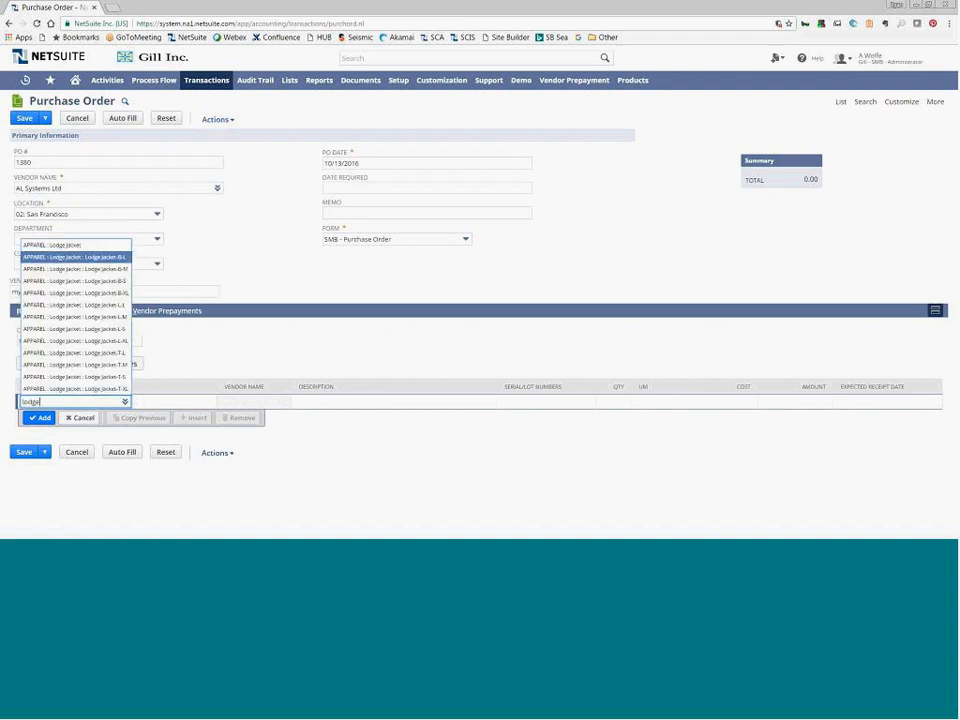
click(75, 257)
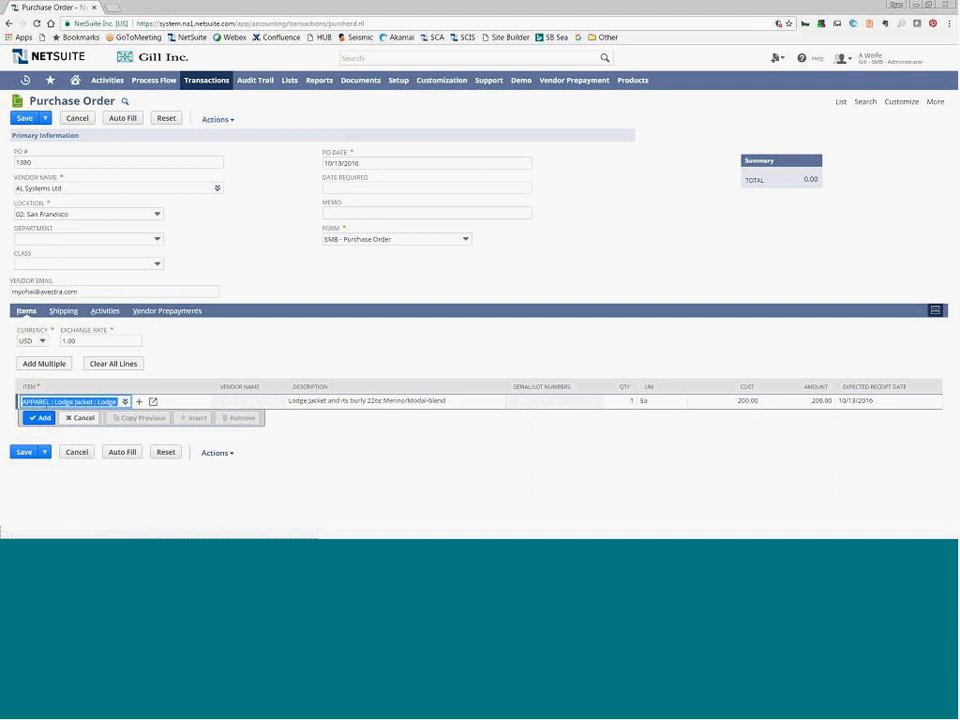
click(41, 417)
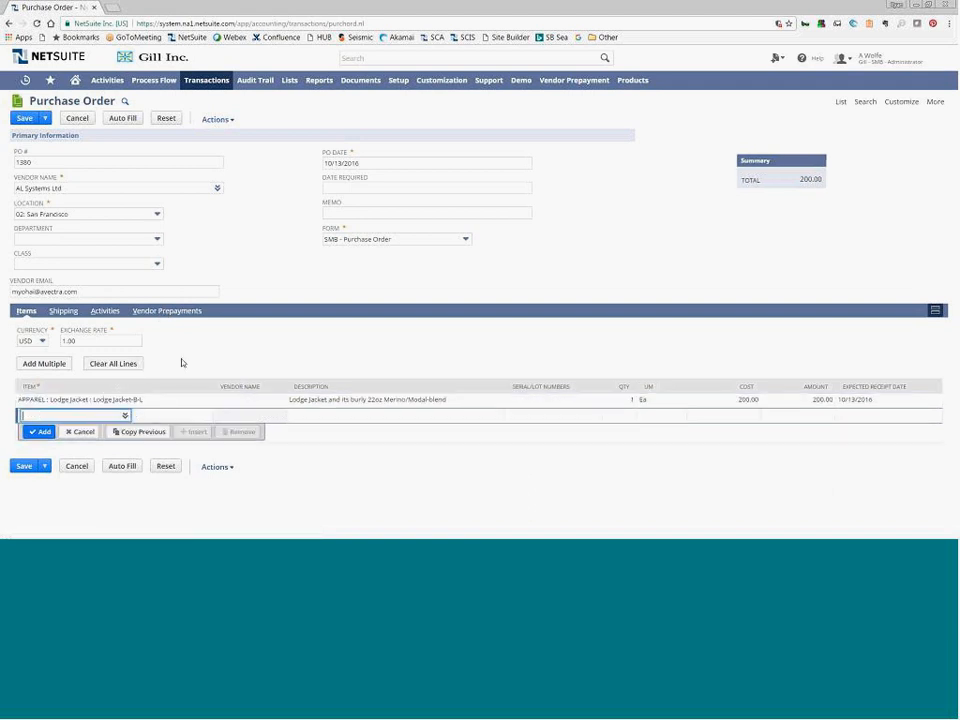
click(30, 120)
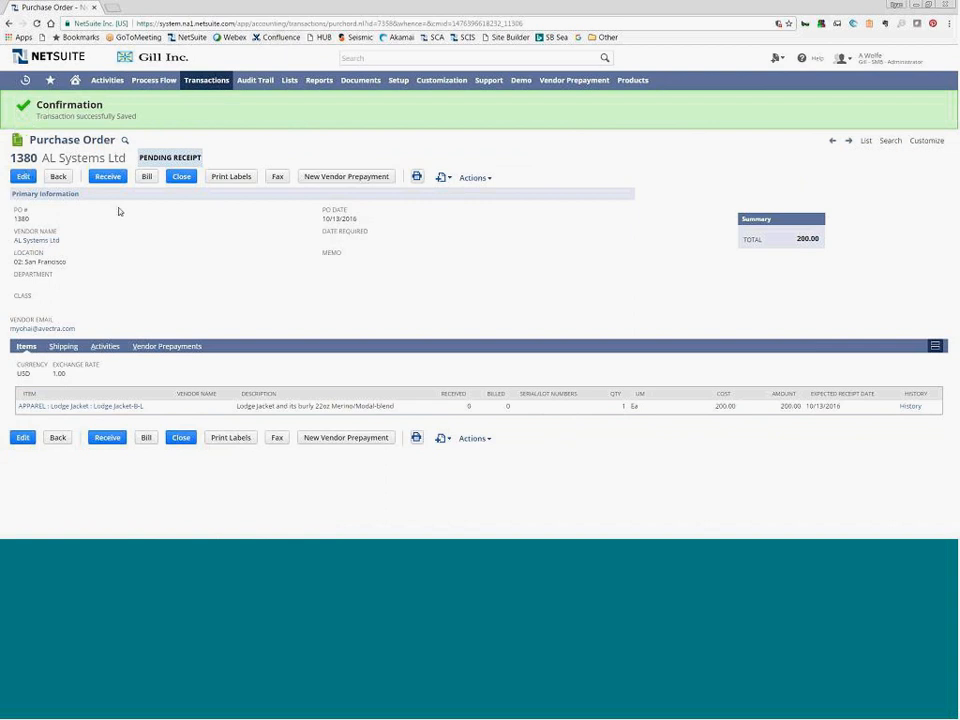
- Create a vendor prepayment from the purchase order with details "AL Bill Prepay1" and amount 200, and save it
click(322, 181)
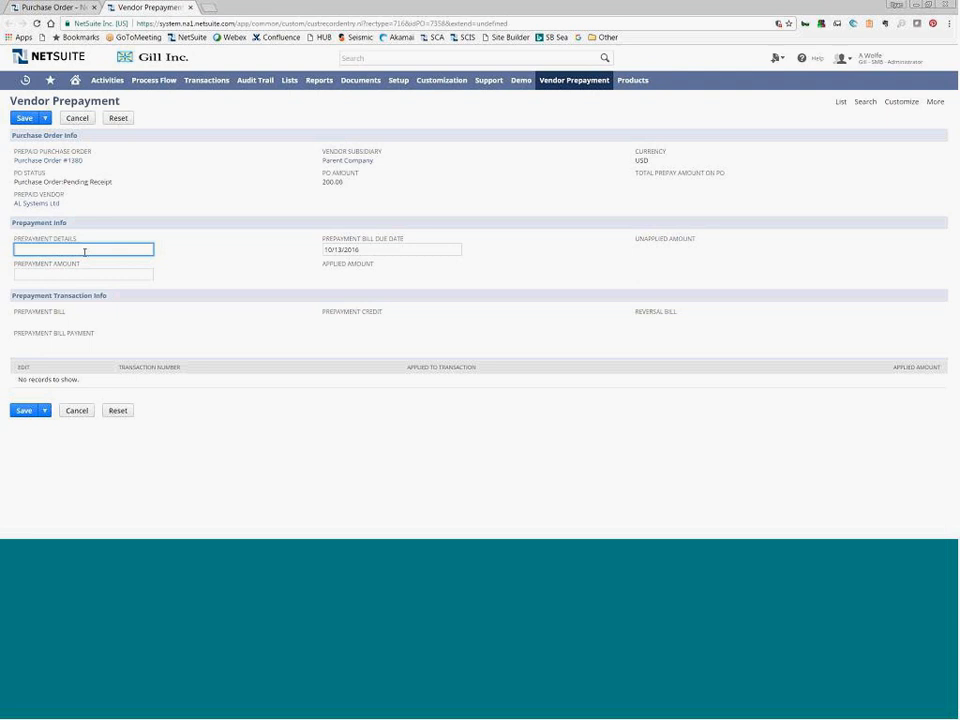
text(AL Bill Prepay1)
key(Tab)
text(200)
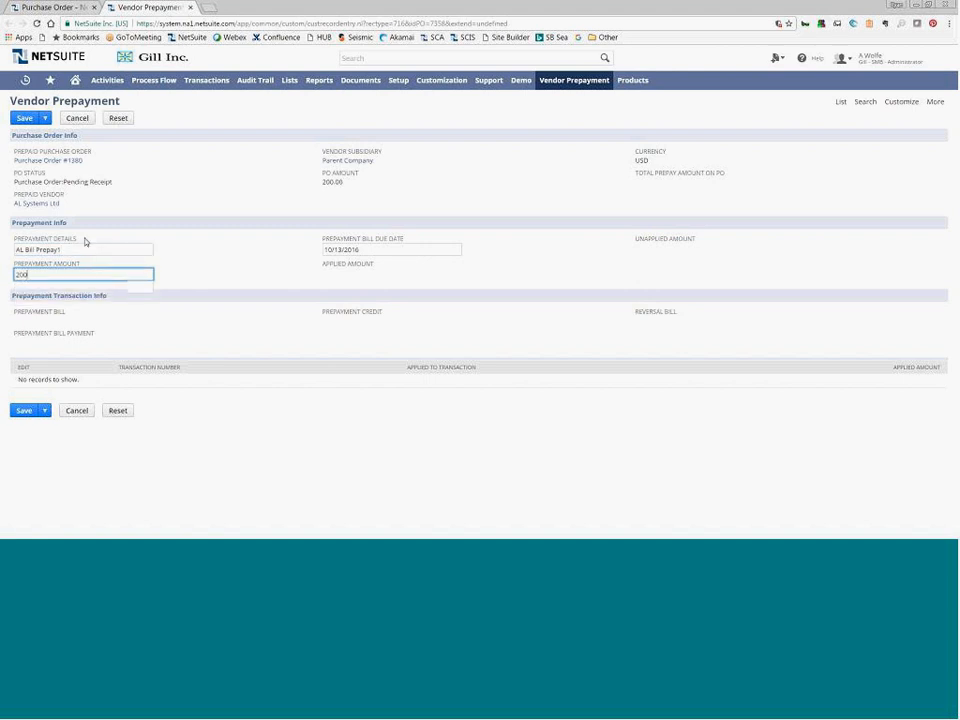
key(Tab)
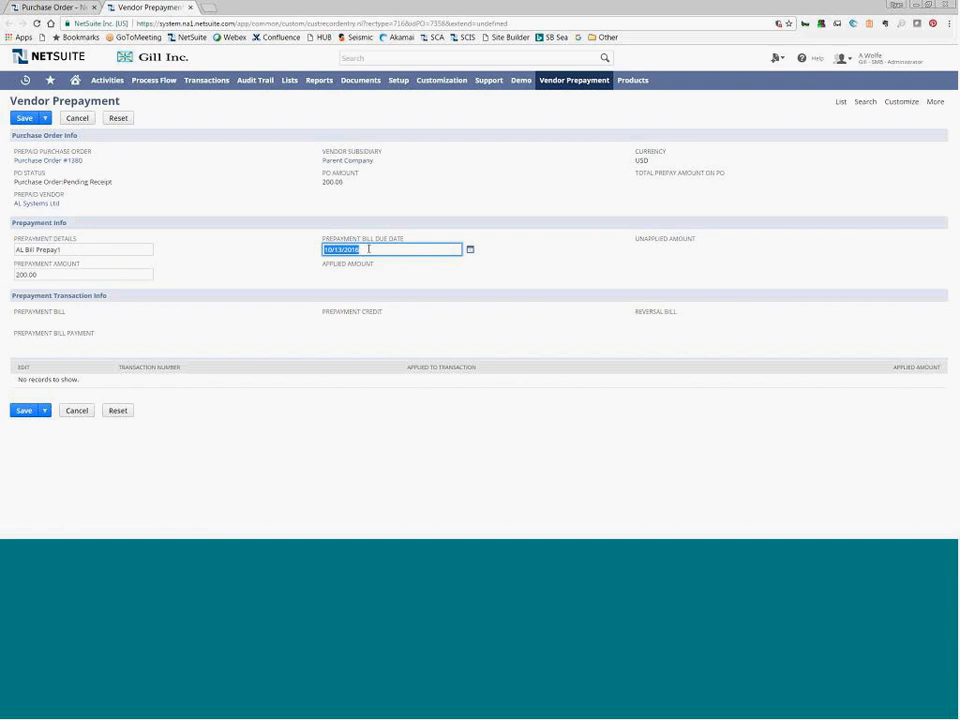
click(261, 246)
click(29, 122)
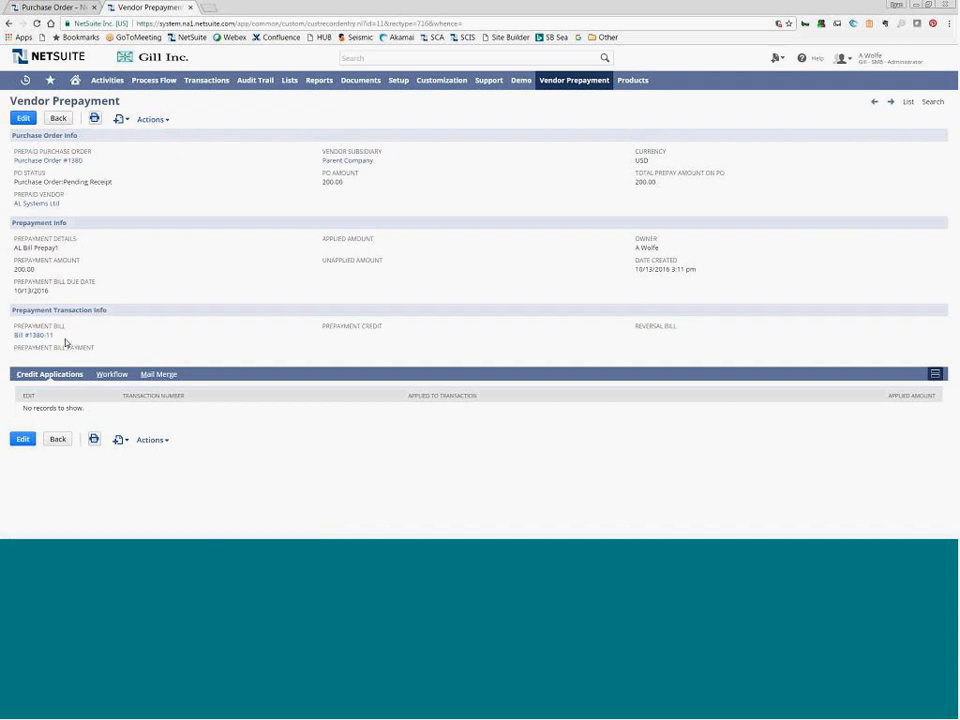
- Open the prepayment bill linked to the vendor prepayment, remove its payment hold and save the bill
drag(69, 337, 11, 323)
key(Escape)
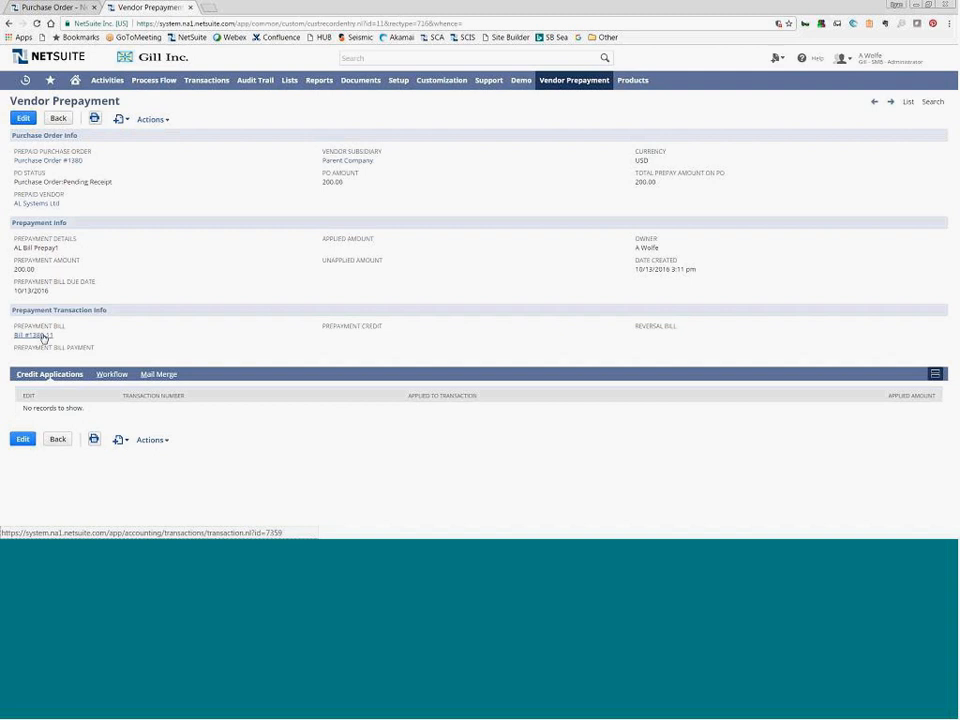
click(43, 336)
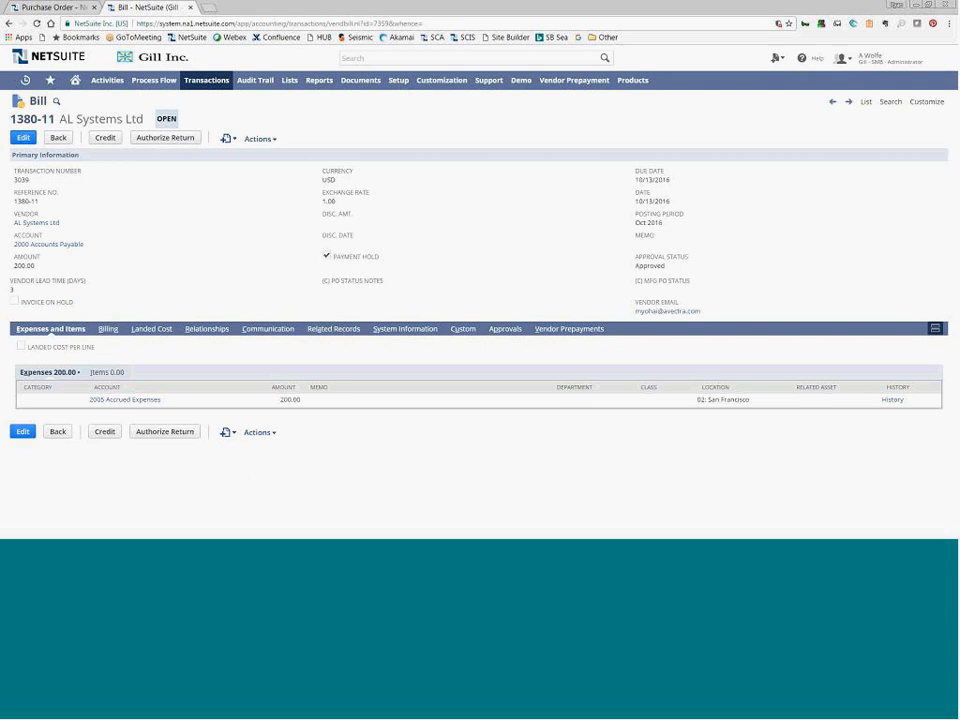
click(23, 139)
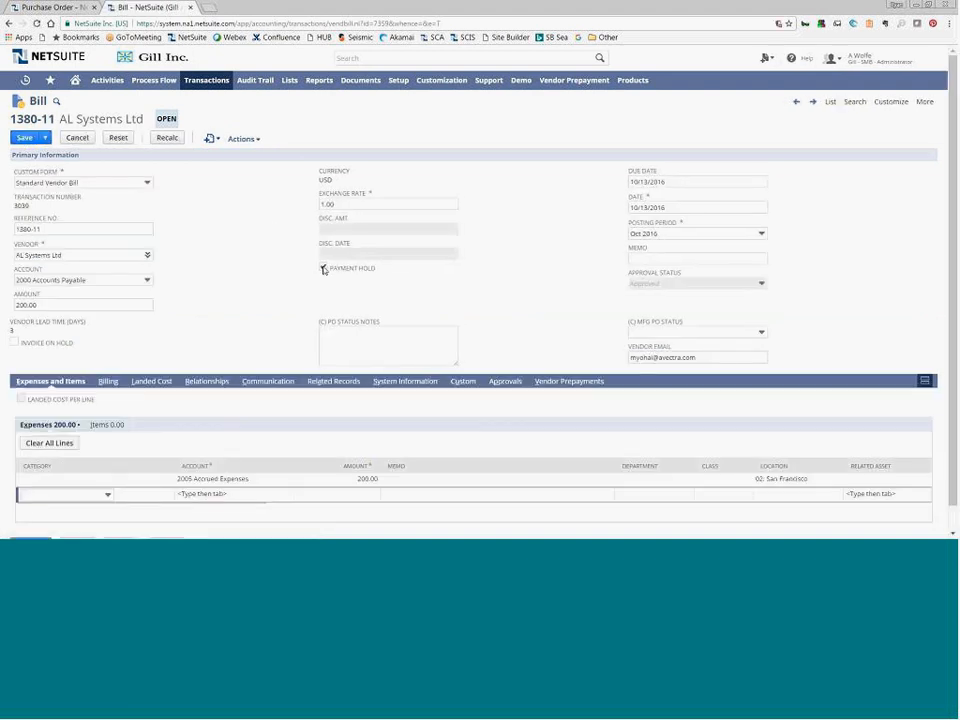
click(323, 268)
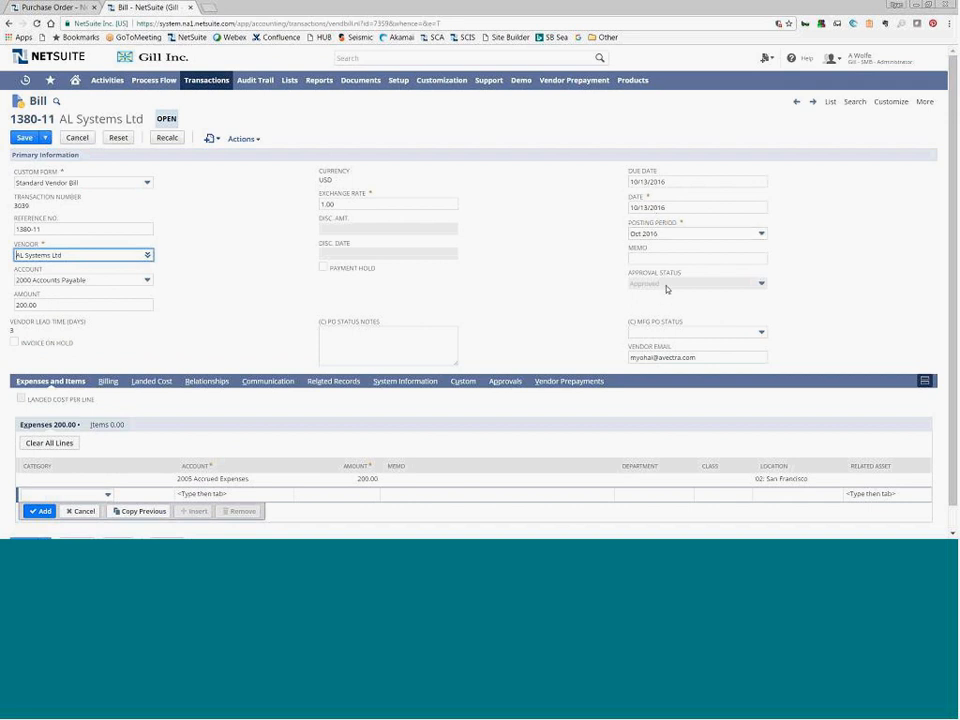
click(14, 140)
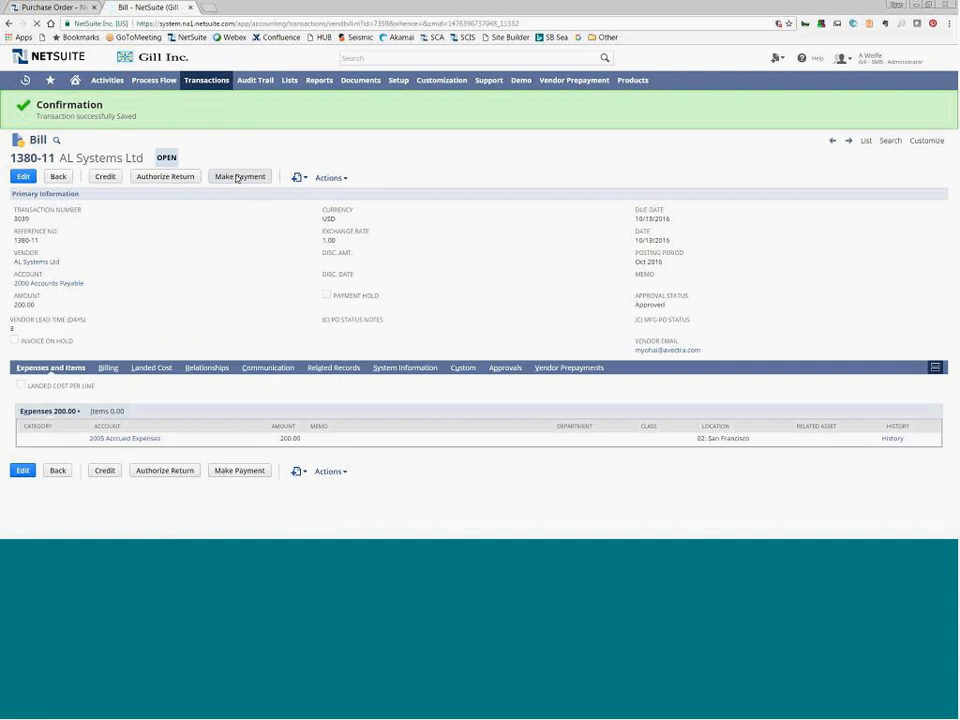
- Make the payment for the prepayment bill, checking that it is flagged as a prepayment transaction, and save it
click(237, 177)
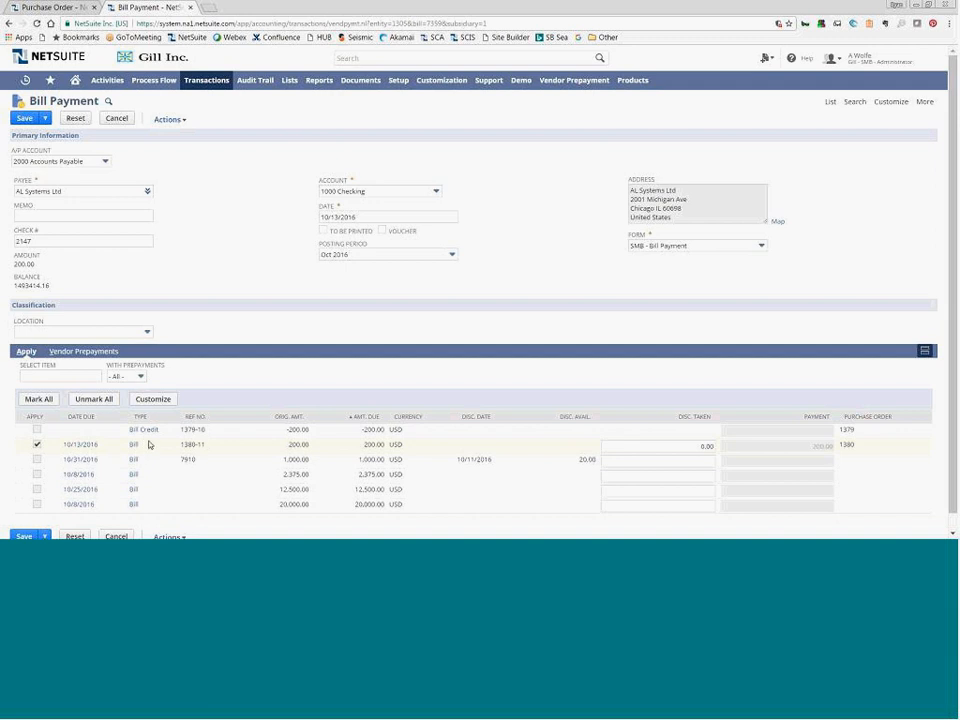
click(87, 352)
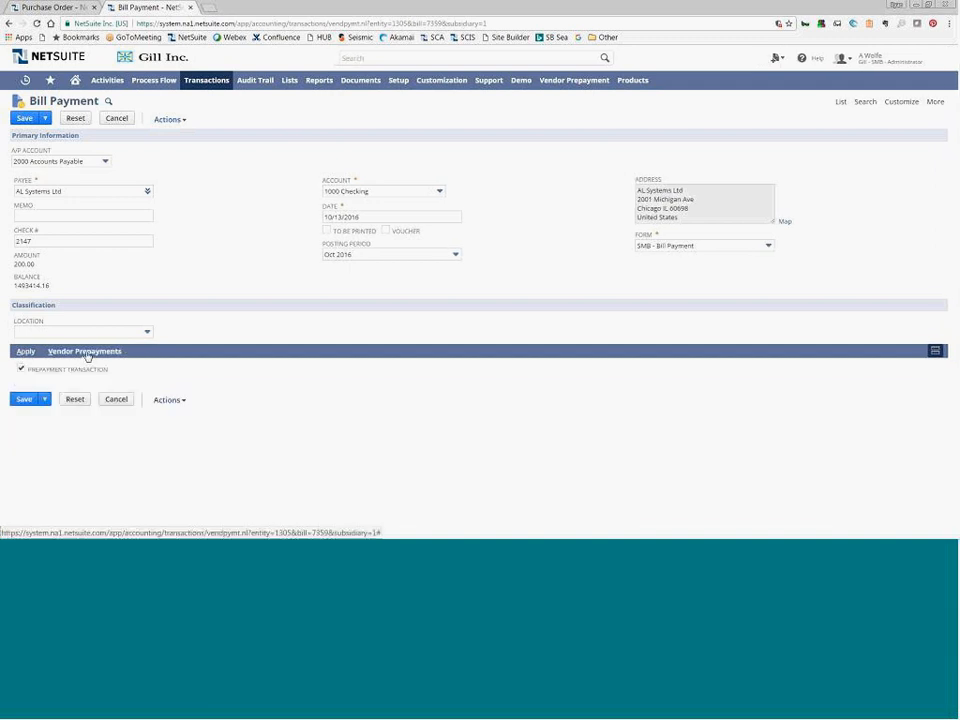
click(31, 354)
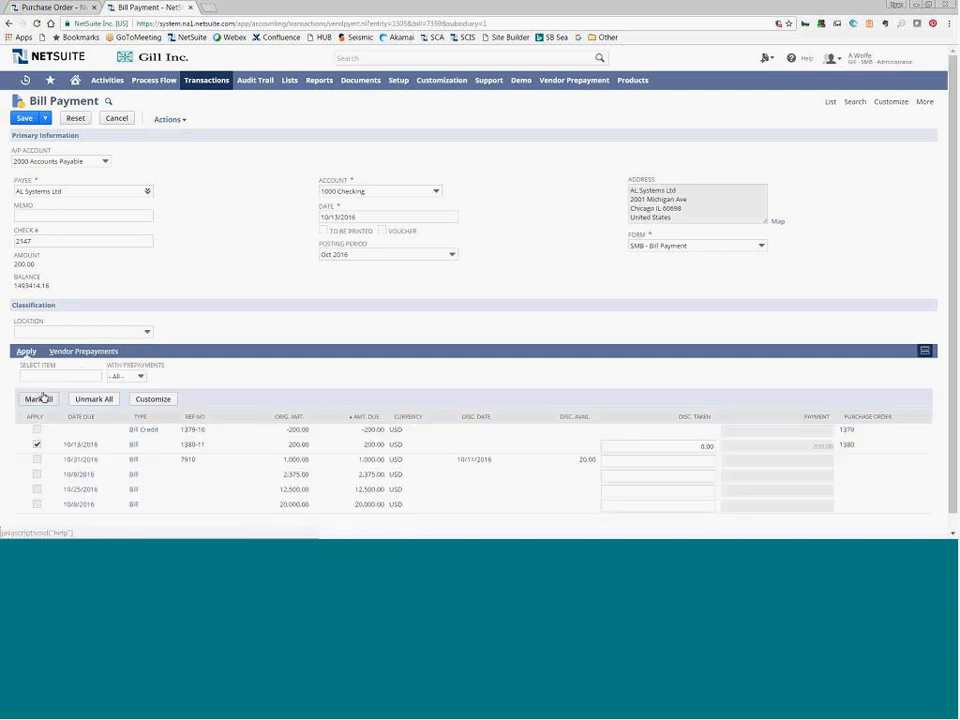
scroll(40, 398, down, 1)
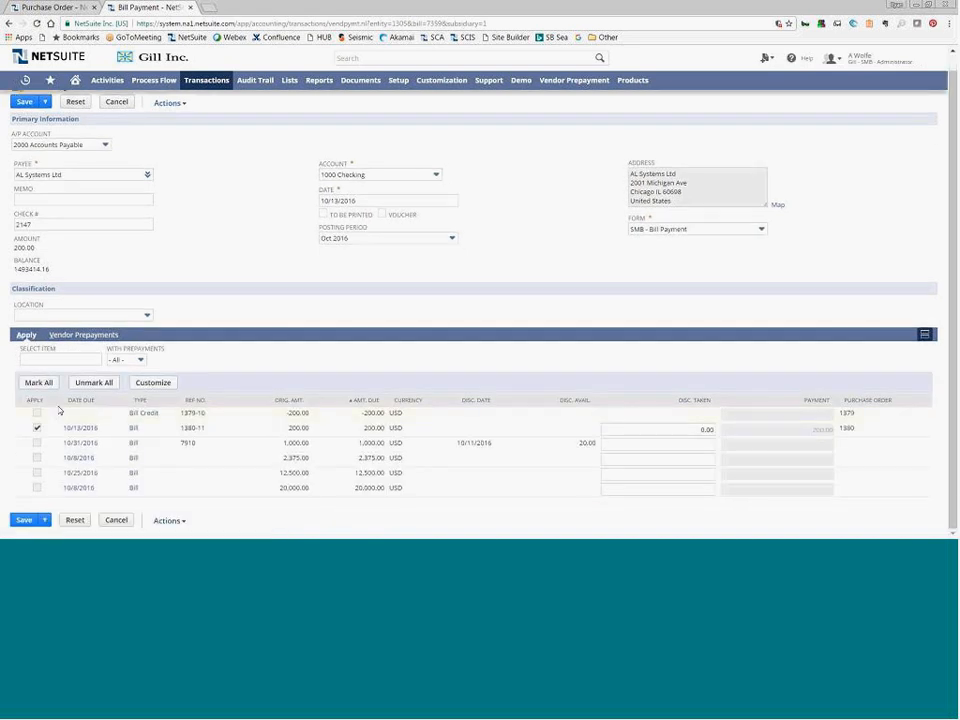
click(31, 527)
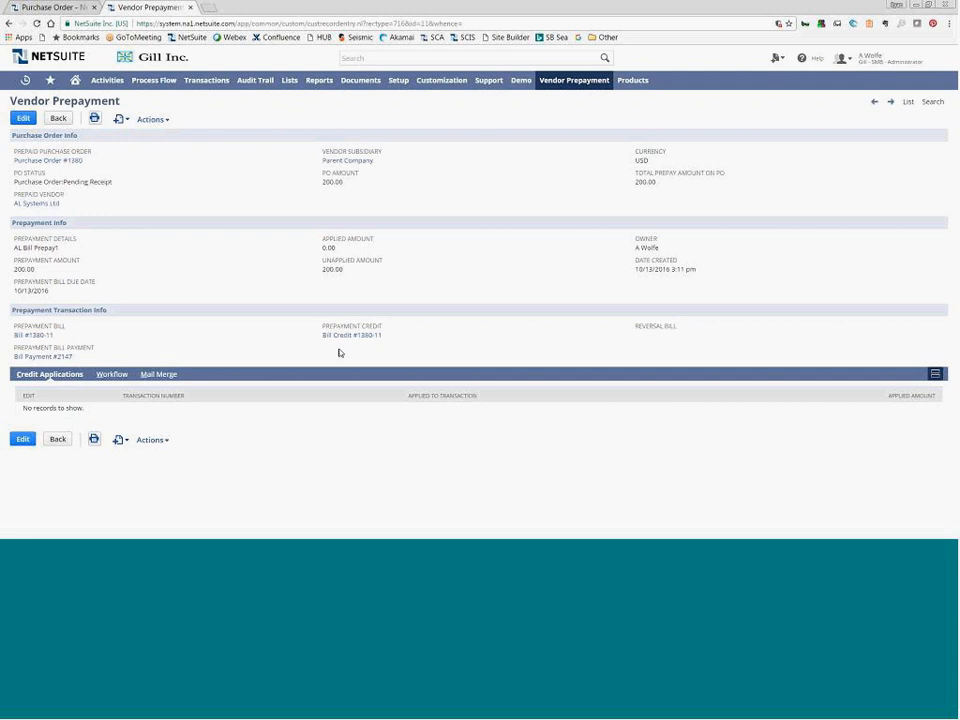
- Return to the prepaid purchase order, review its vendor prepayments, and create and save a vendor bill from it
click(53, 161)
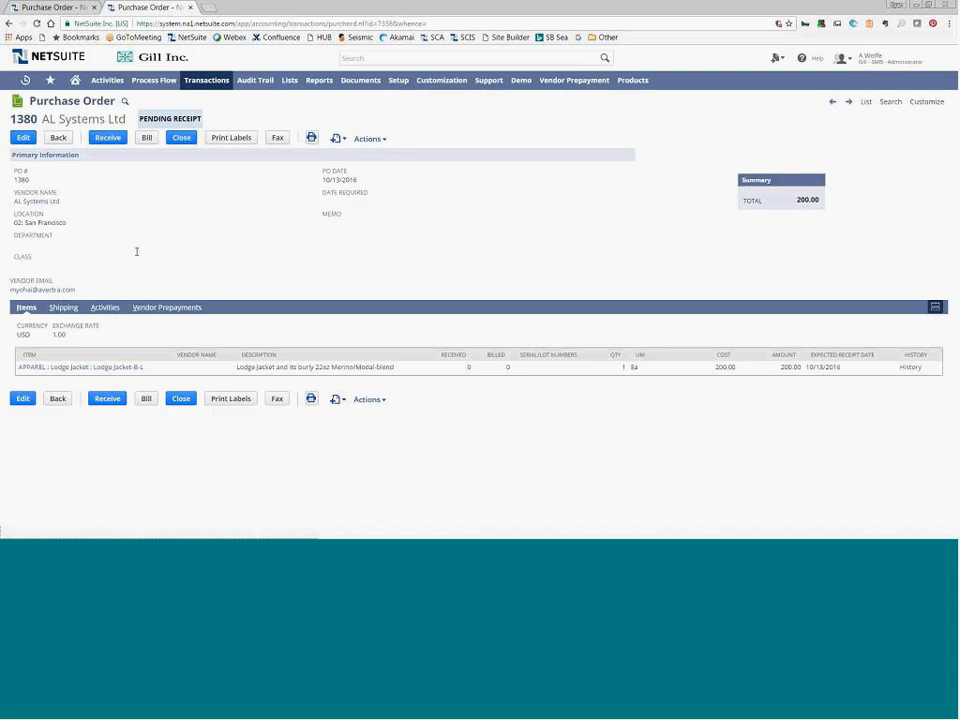
click(180, 310)
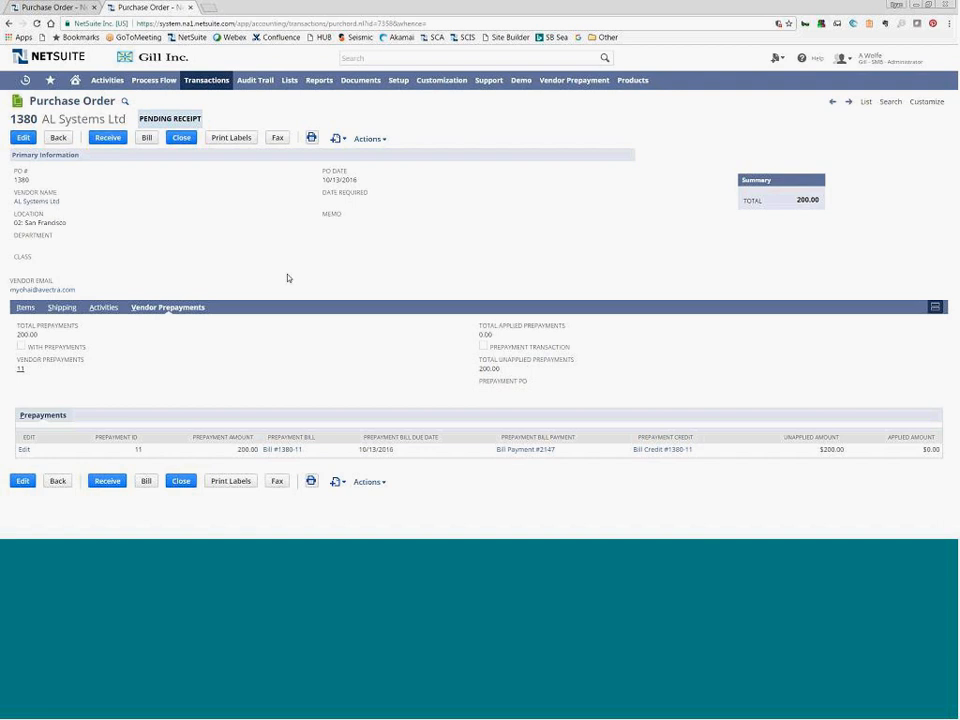
click(147, 139)
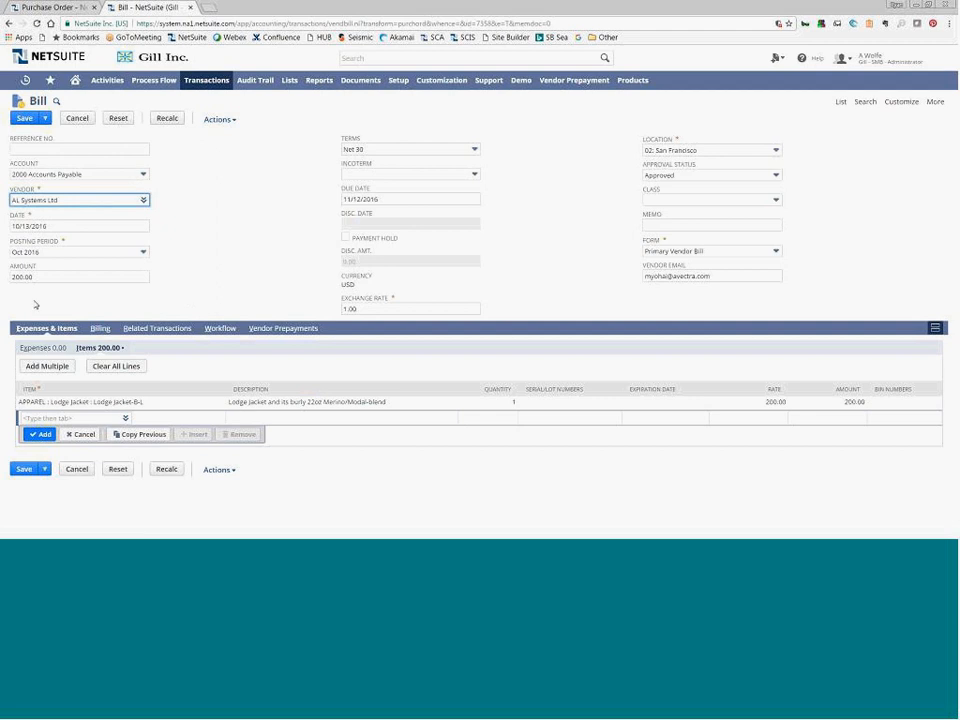
click(27, 119)
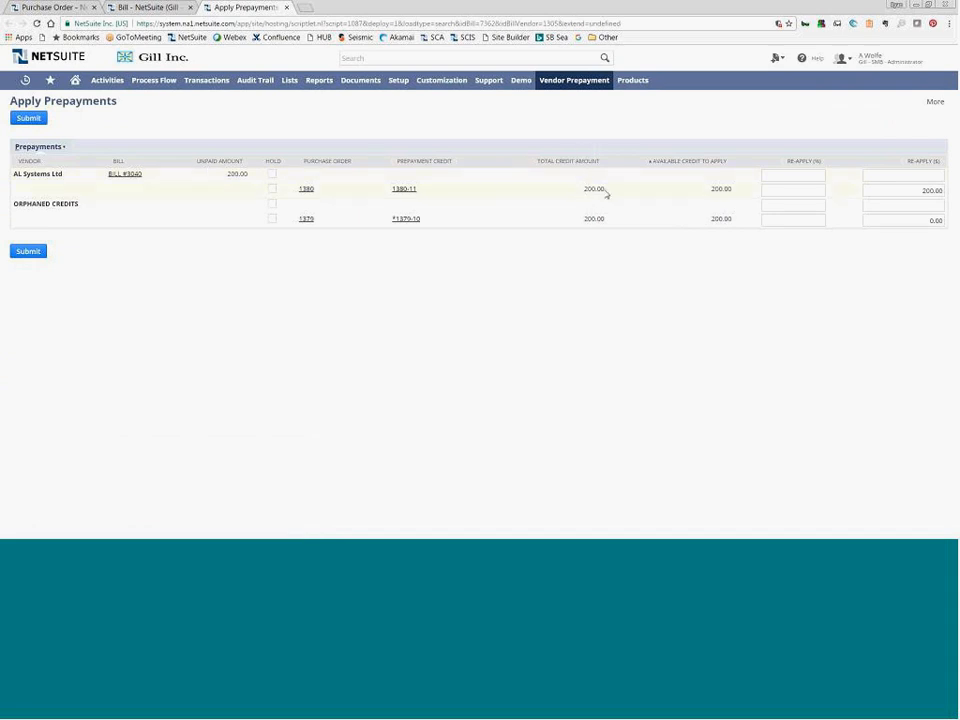
- Re-apply 100 from the orphaned credit and 100 from the purchase order's own prepayment credit to the bill, and submit
click(812, 191)
click(910, 218)
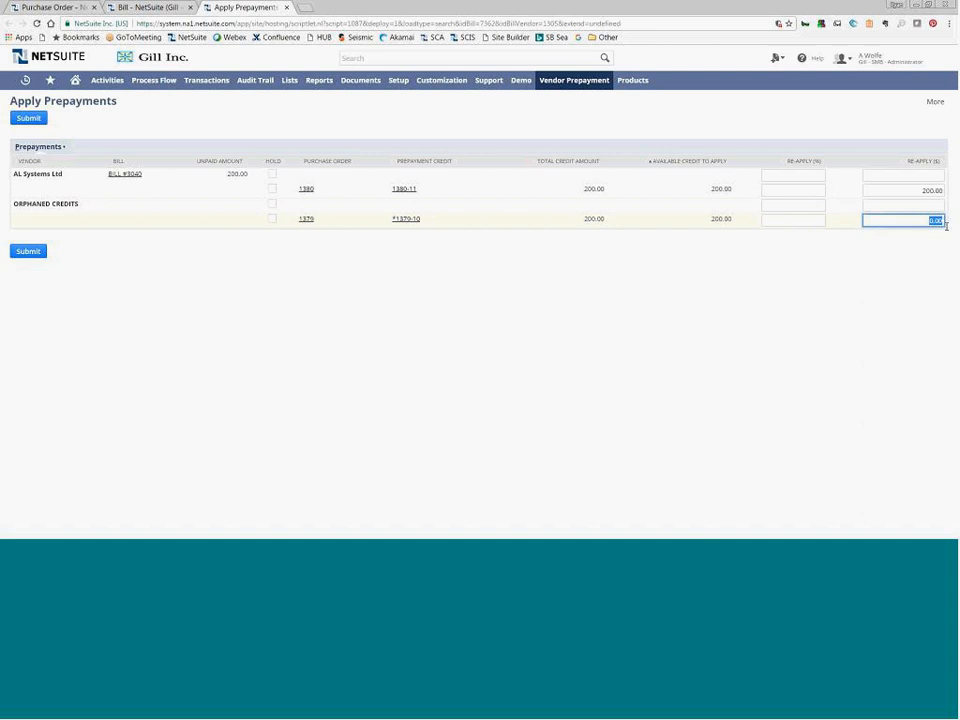
text(100)
click(915, 189)
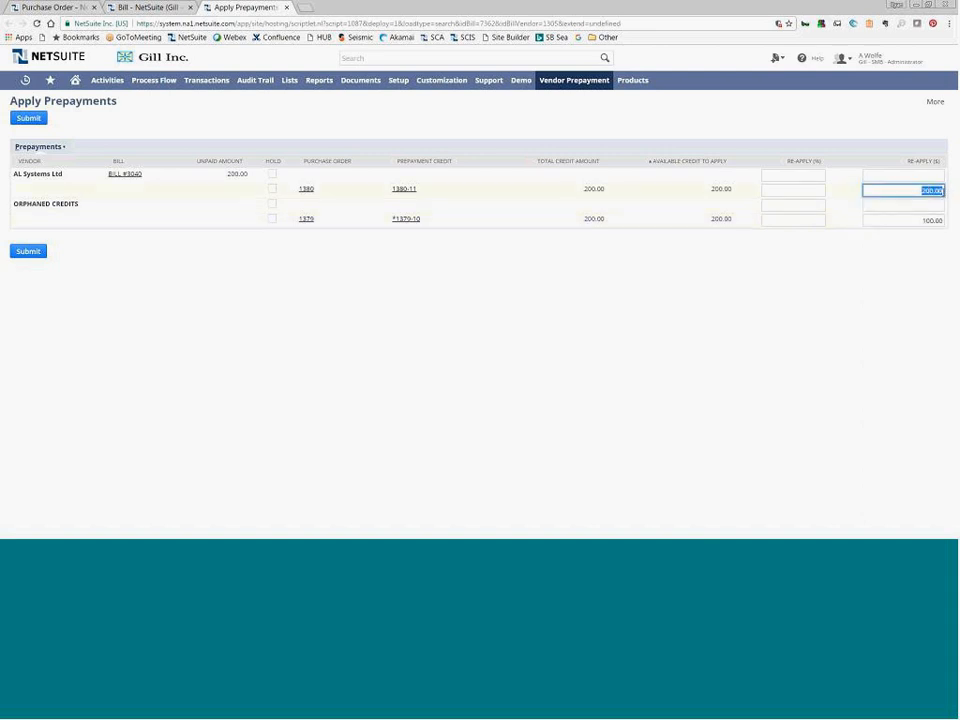
key(BackSpace)
text(100)
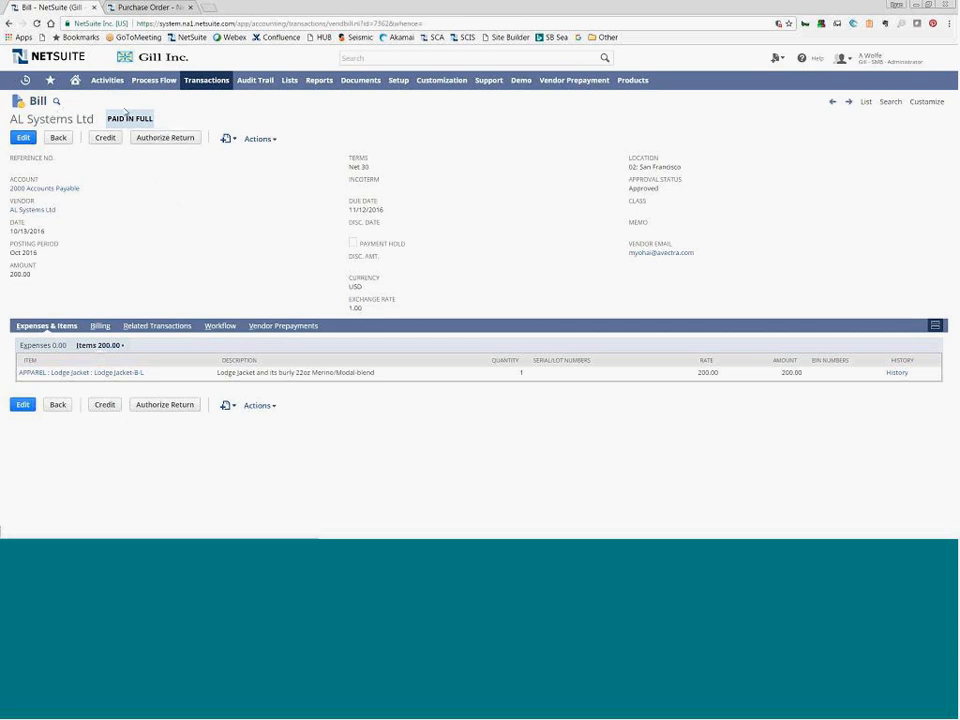
- View the billed purchase order and switch to the Vendor Prepayment Demo Deck slide show in PowerPoint
click(108, 8)
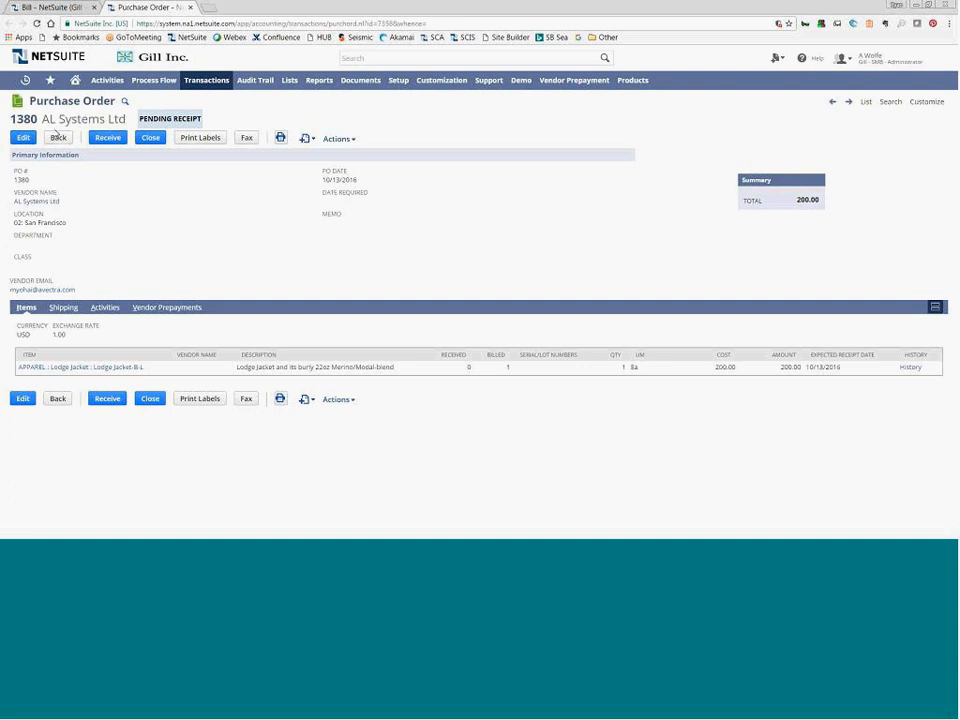
key(alt+Tab)
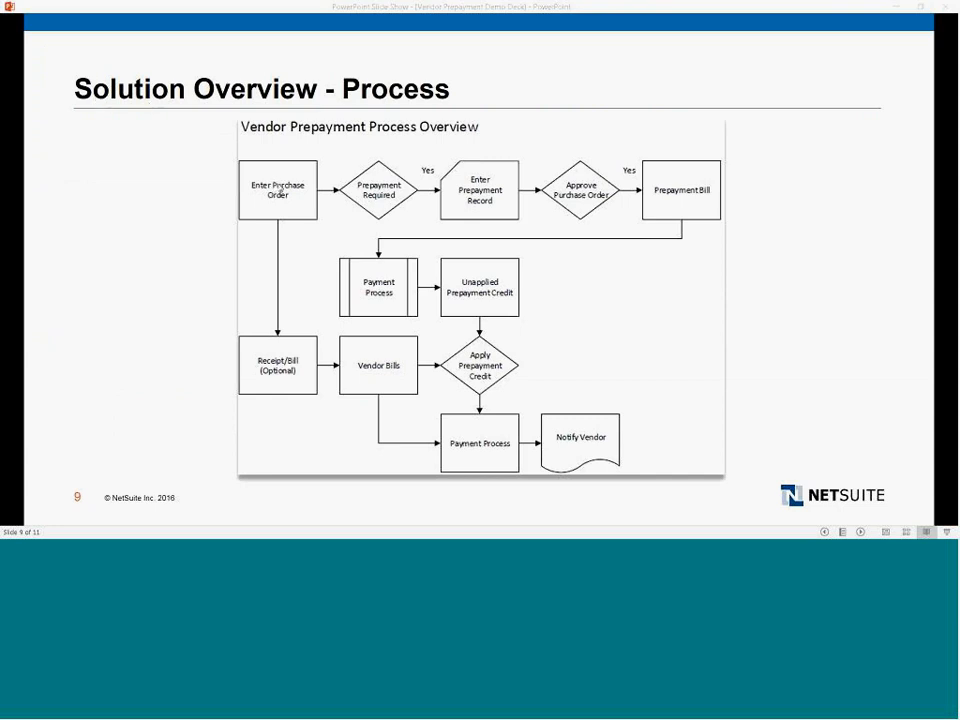